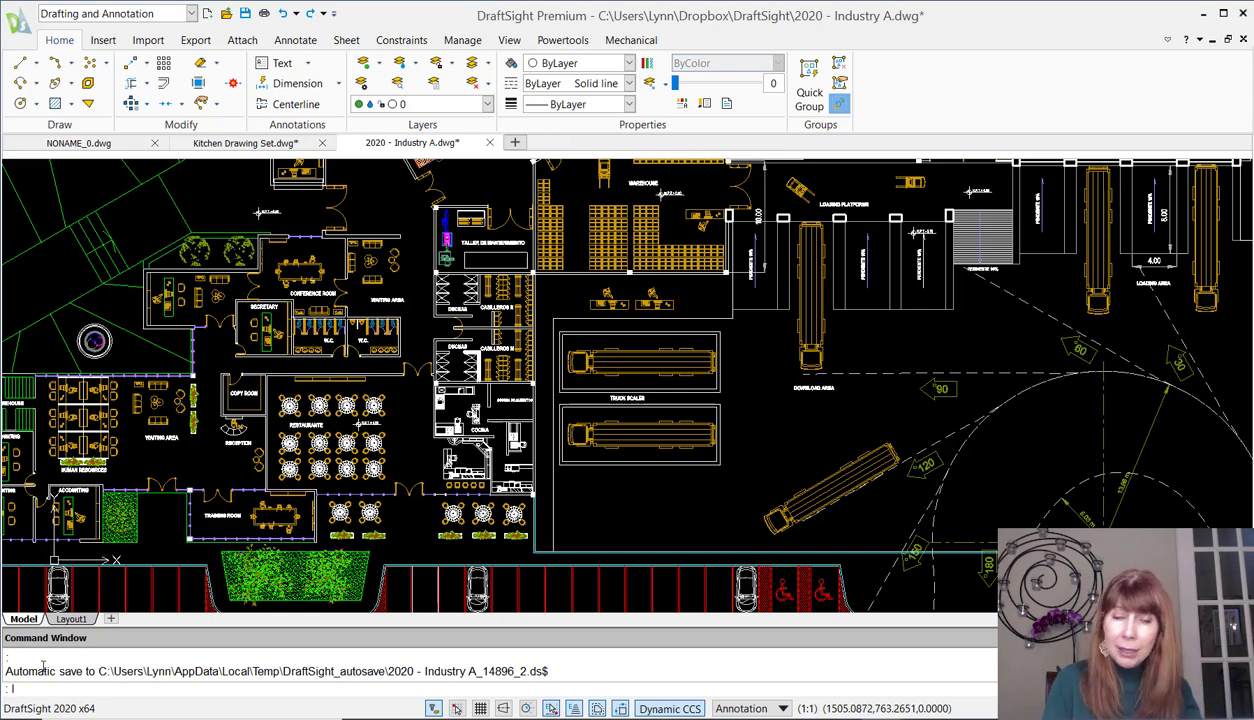
Open the Layers Manager with the LA command to list all 43 drawing layers.
type("la")
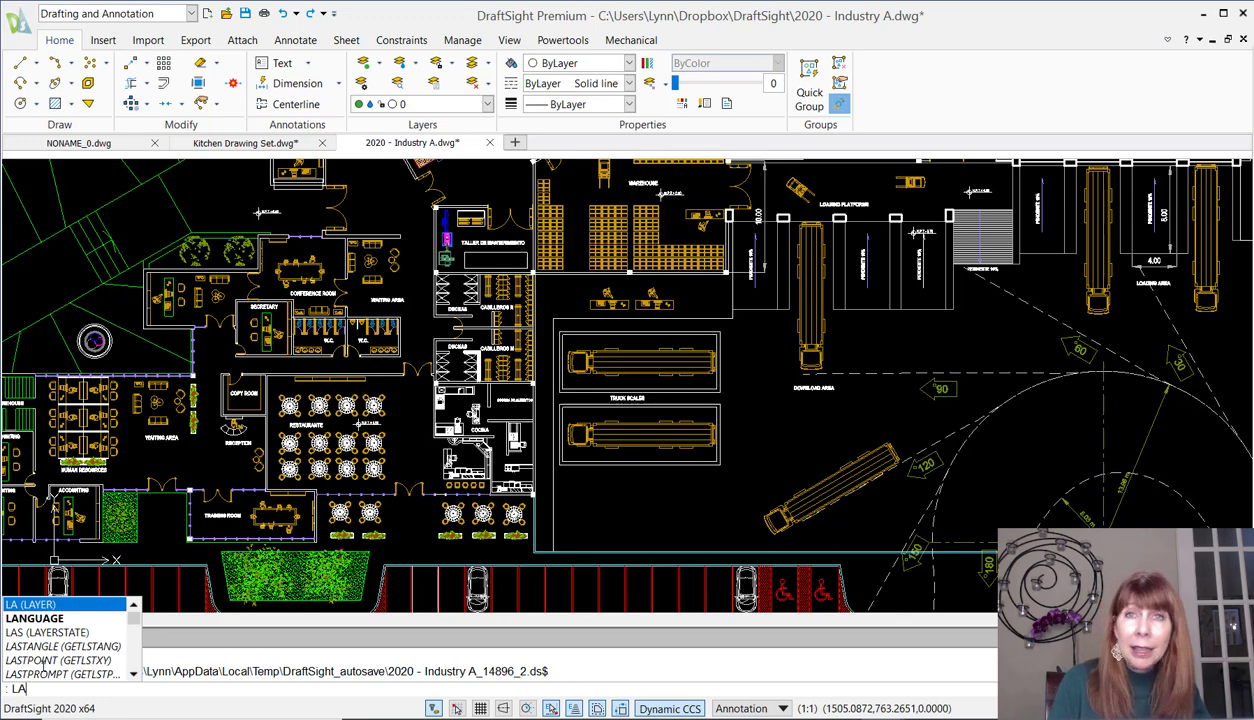
key("Return")
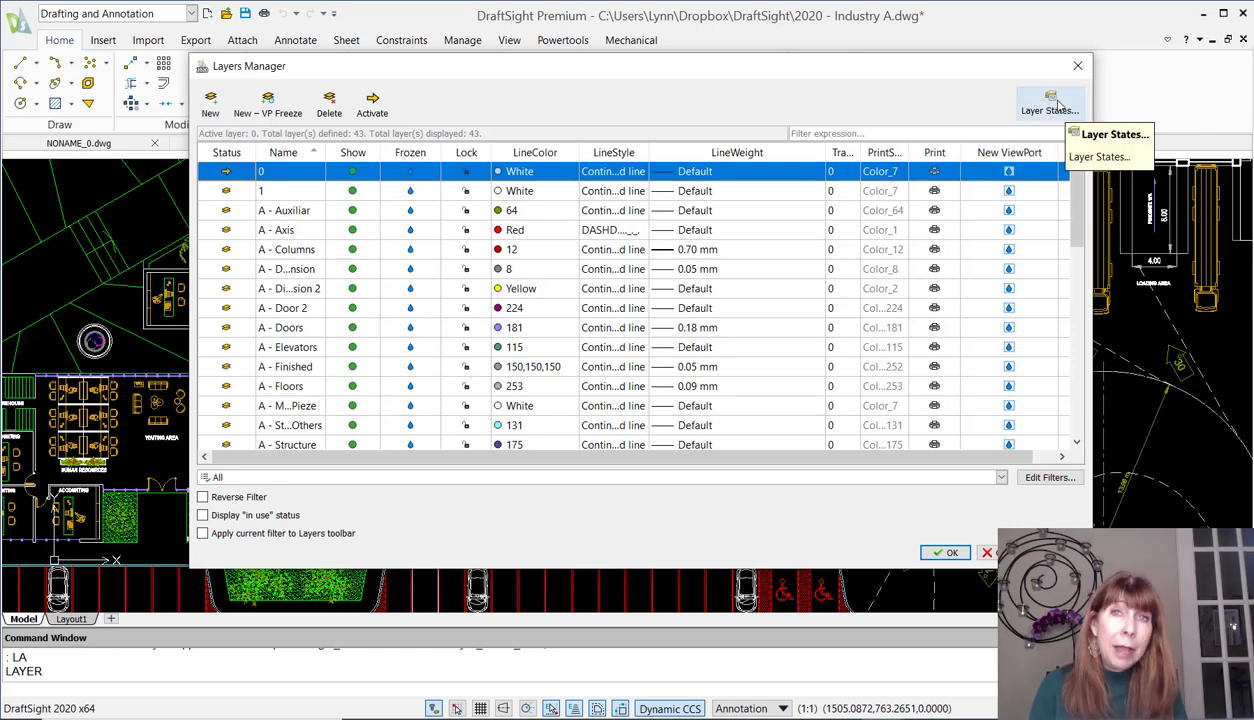
left_click(1050, 103)
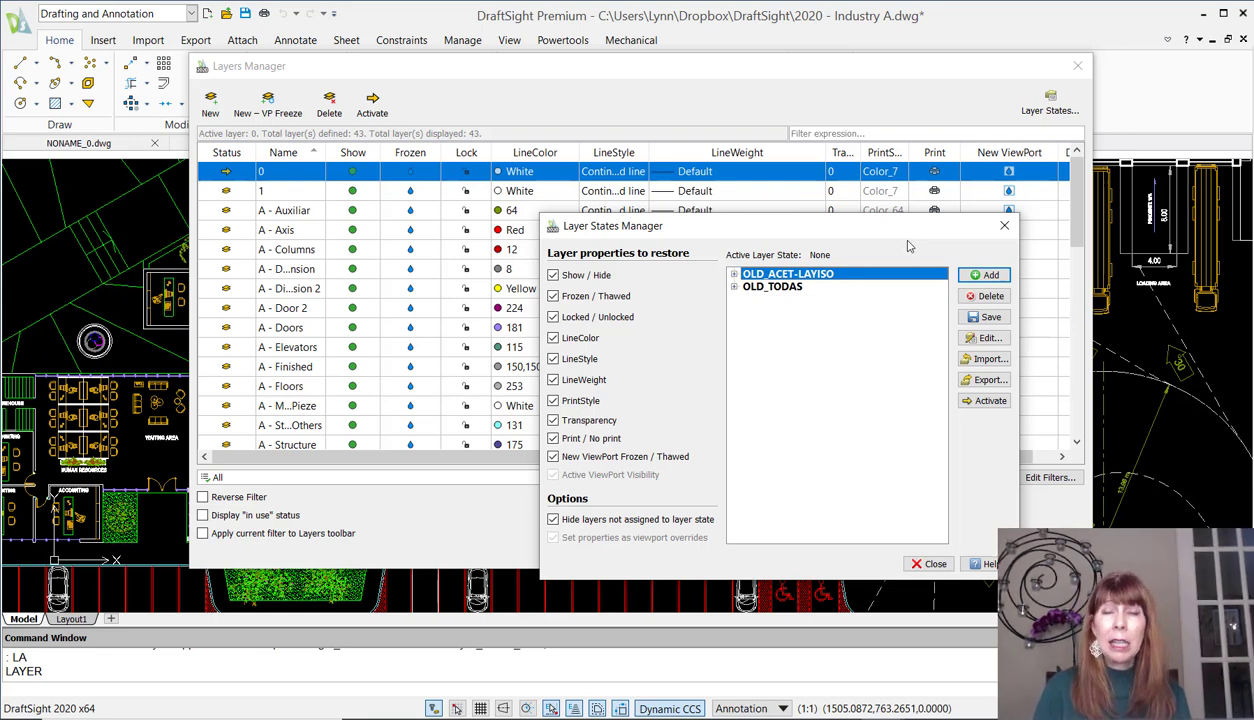
left_click(1002, 229)
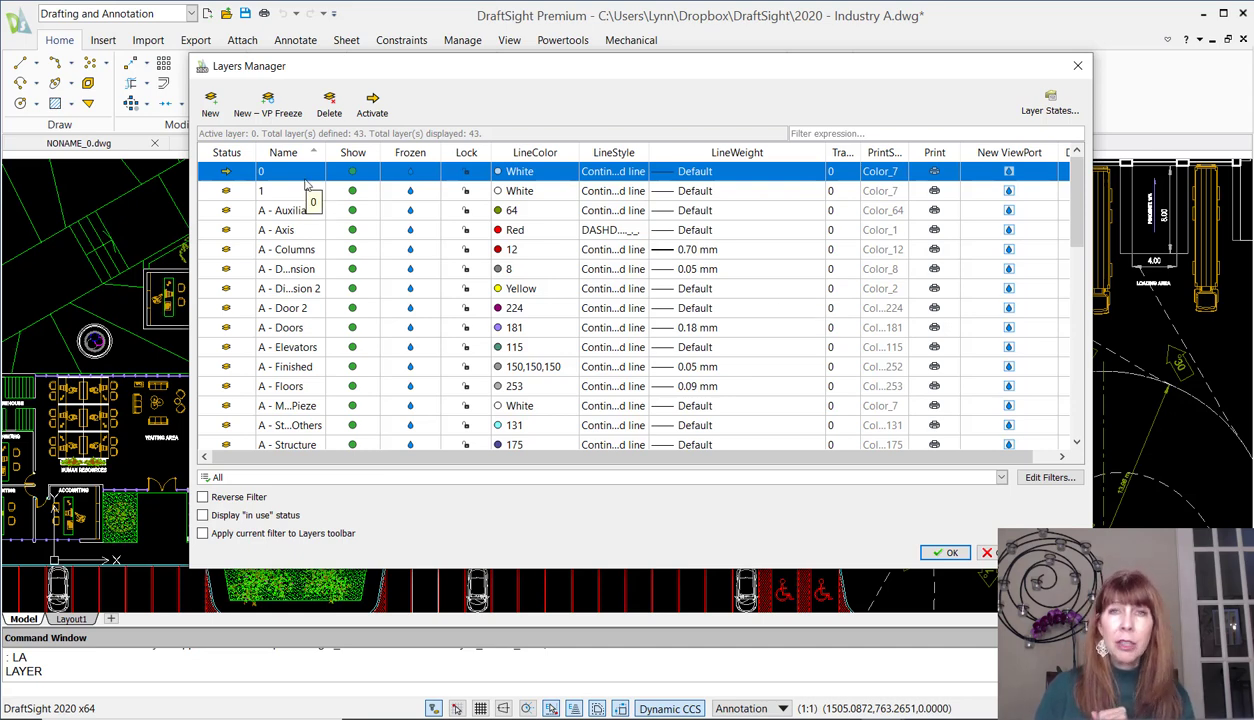
Activate A - Columns, then make A - Dimension current and widen the Name column.
left_click(228, 252)
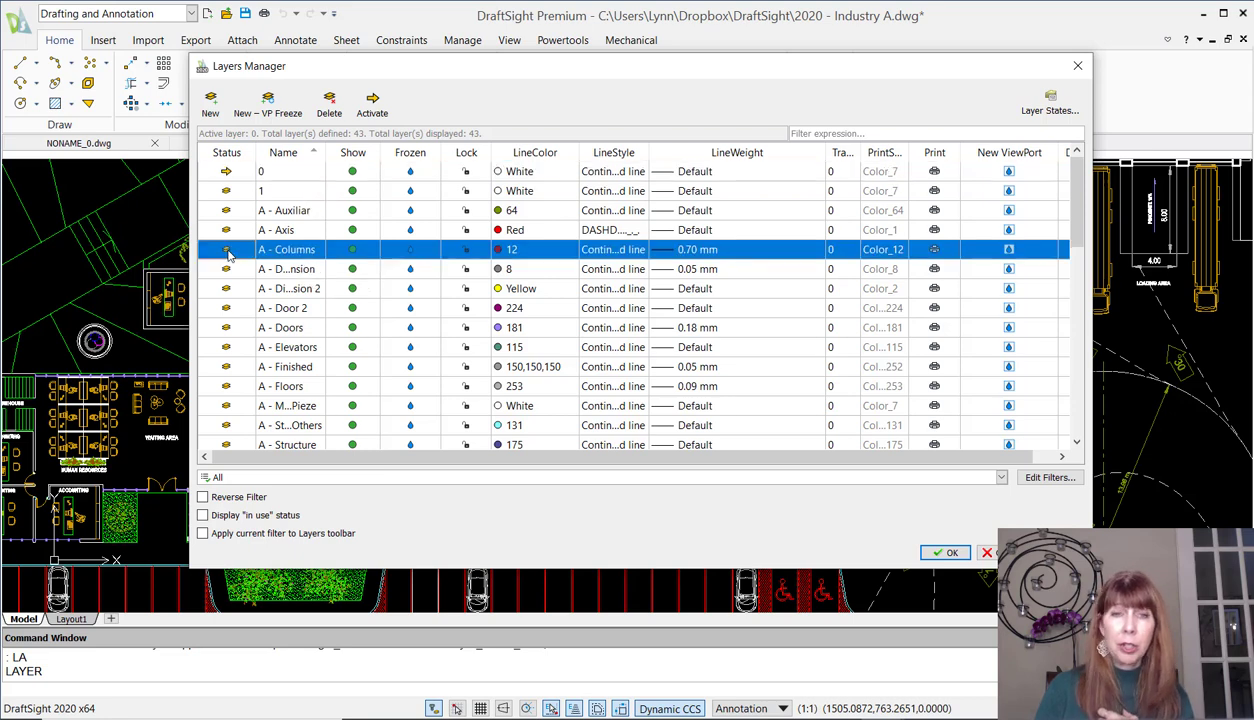
left_click(380, 113)
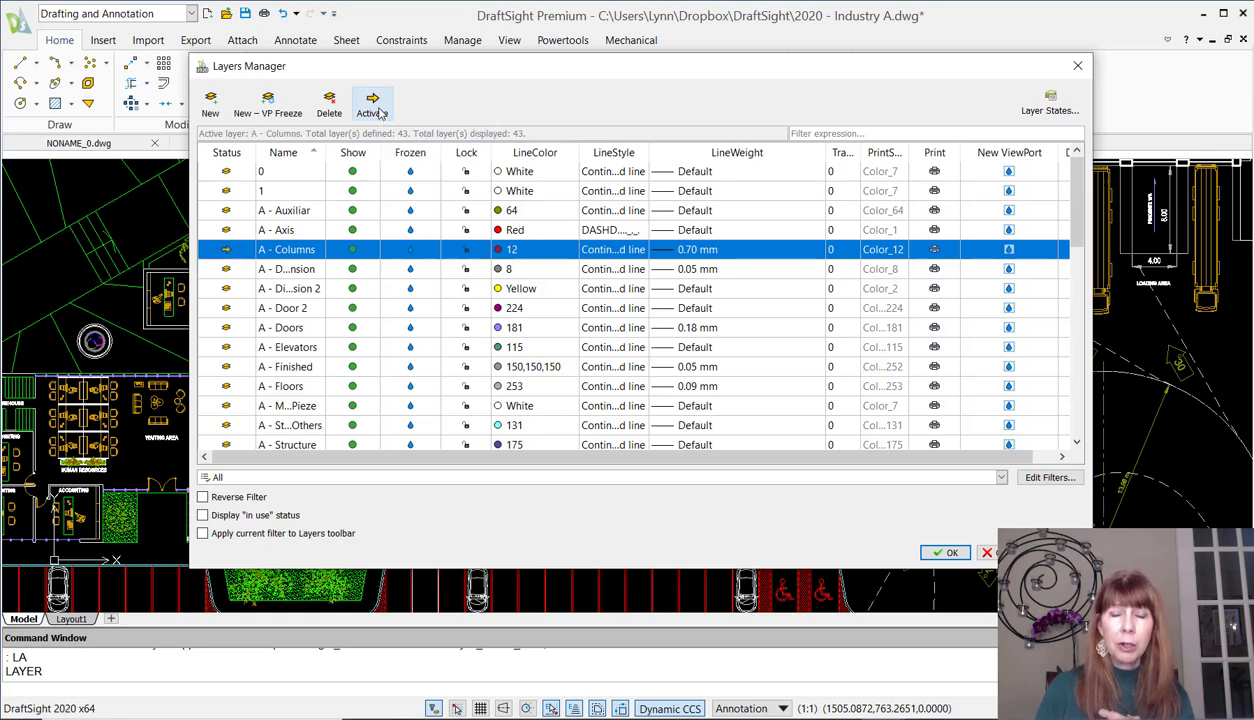
double_click(226, 270)
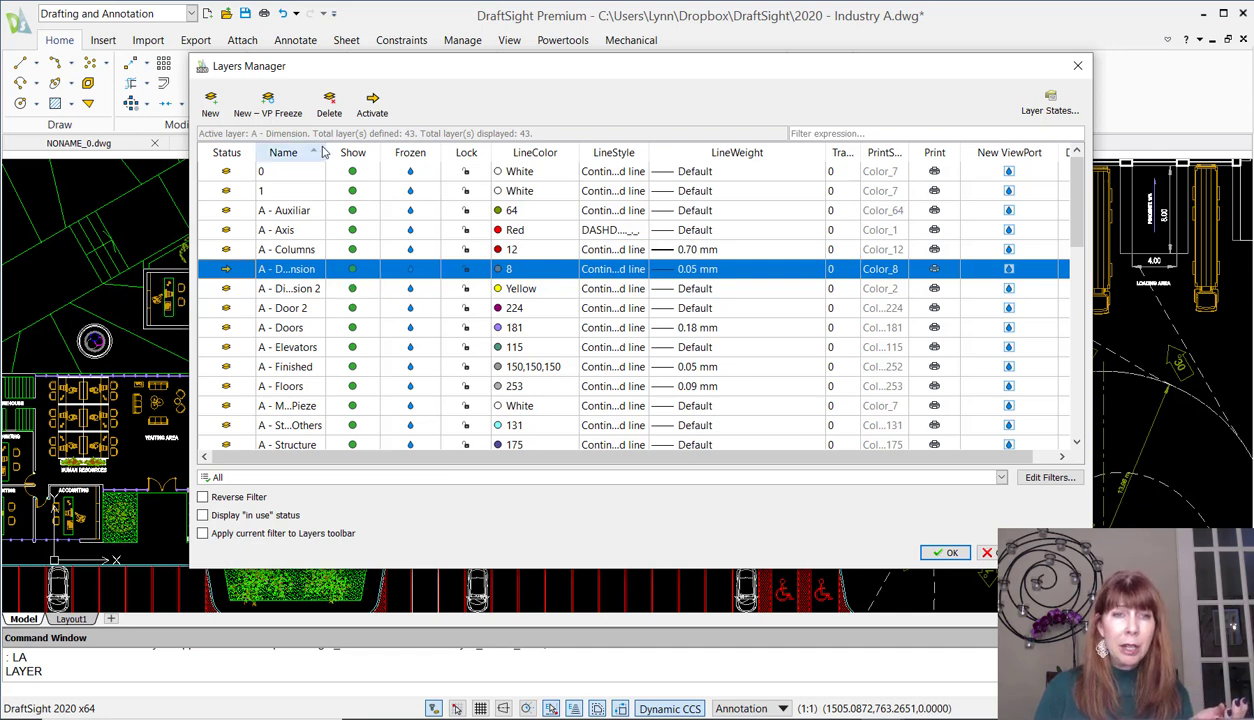
left_click_drag(324, 152, 341, 155)
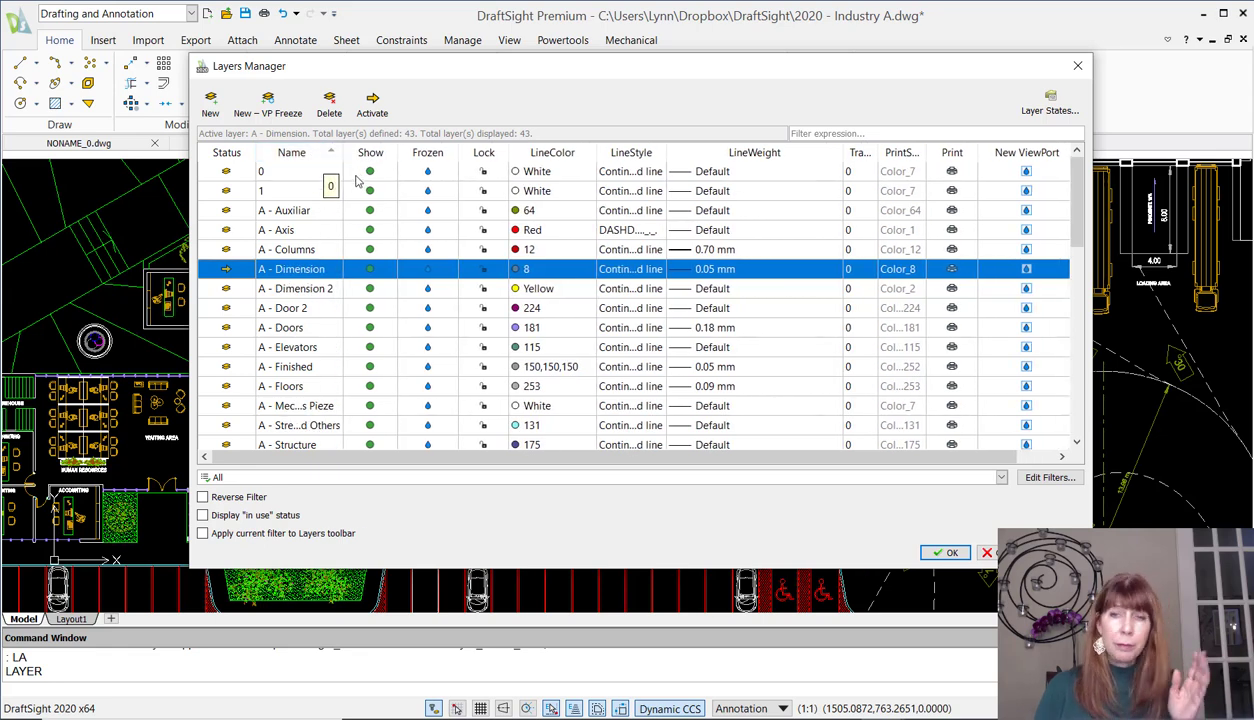
Create three new layers named Fred, Fred2 and Fred3 in the Layers Manager.
left_click(211, 99)
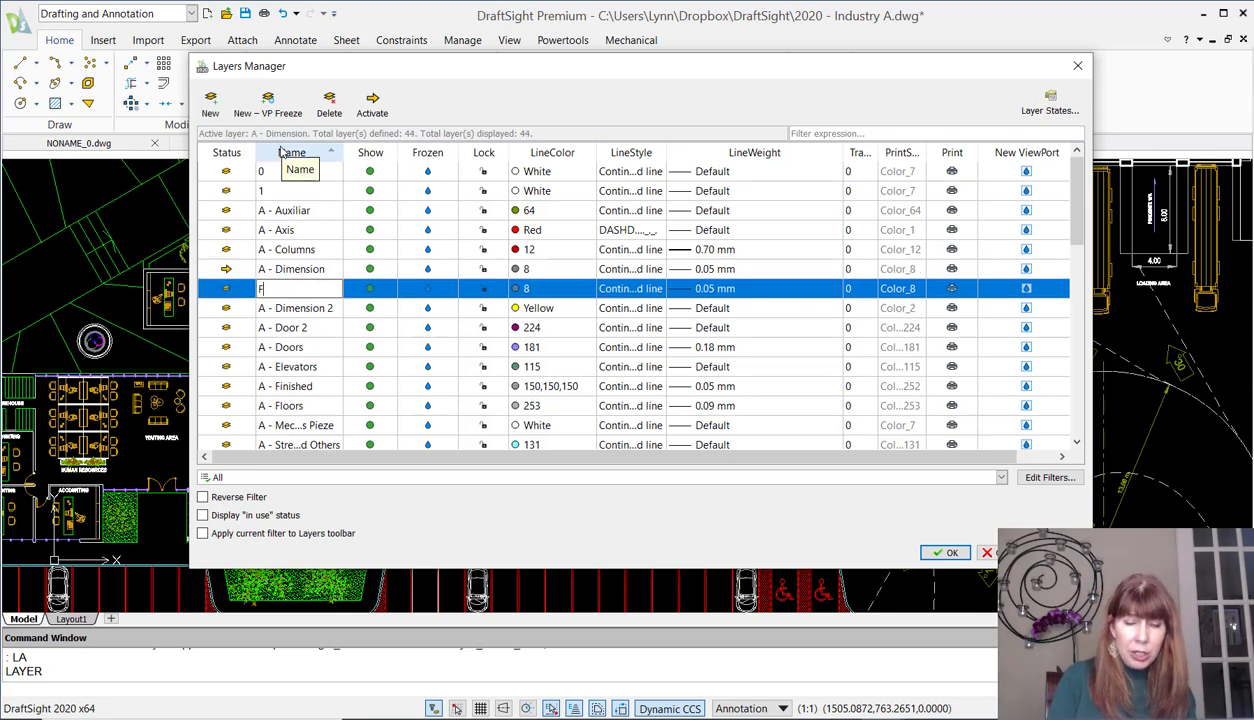
type("Fred")
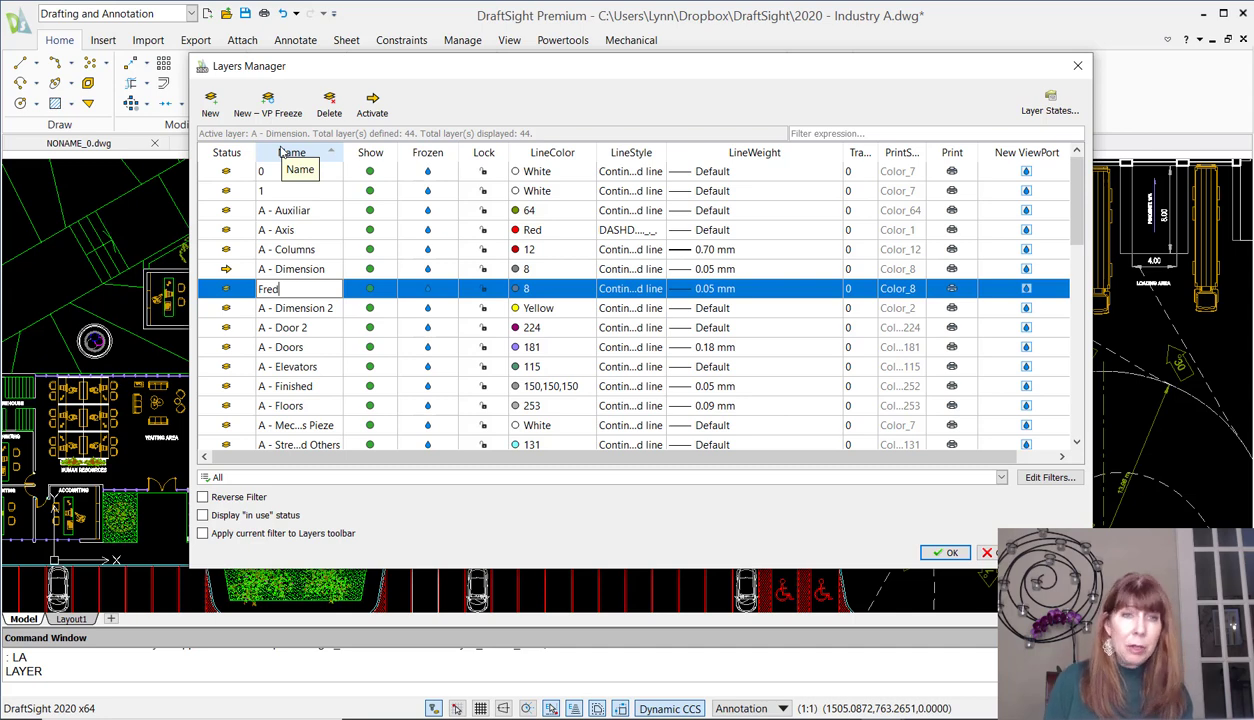
left_click(211, 104)
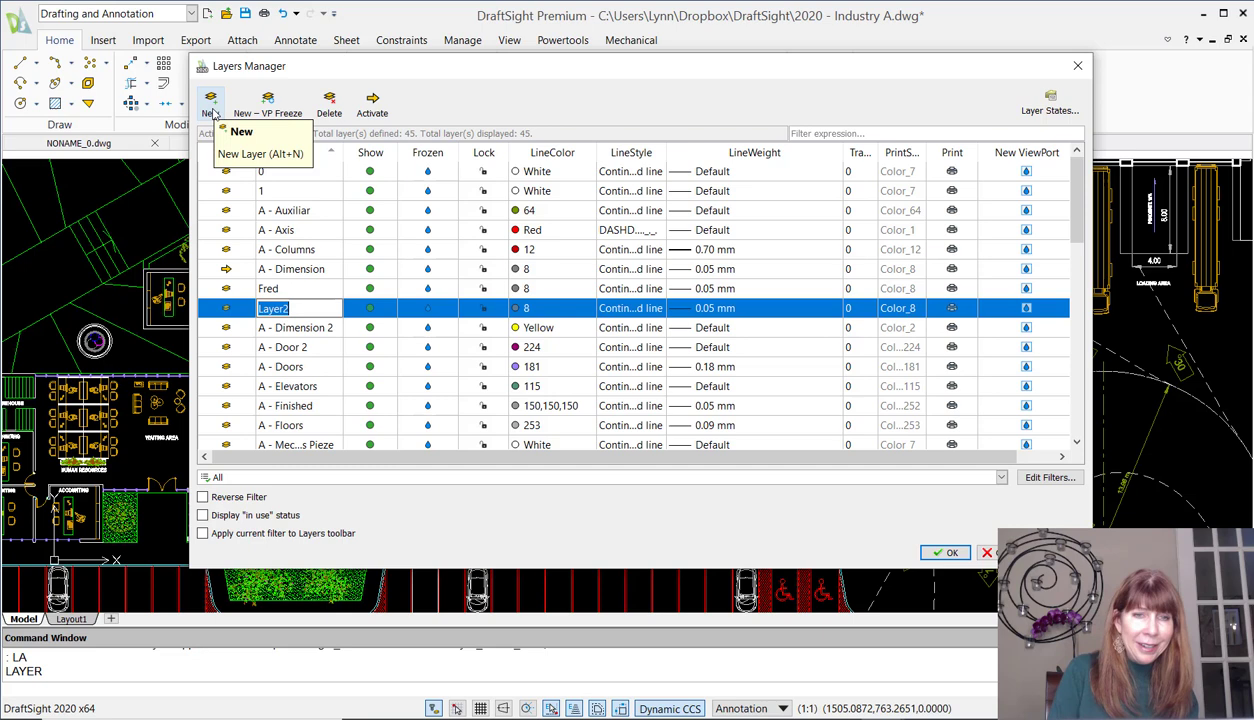
type("Fred")
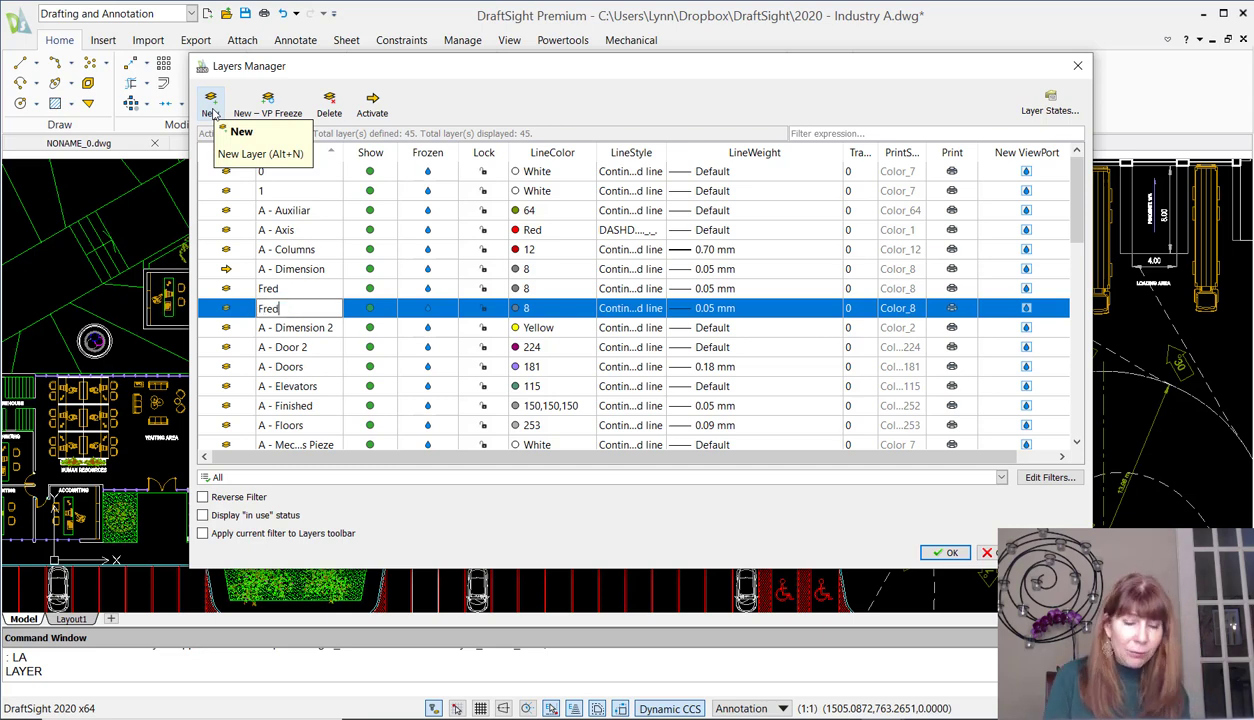
type("2")
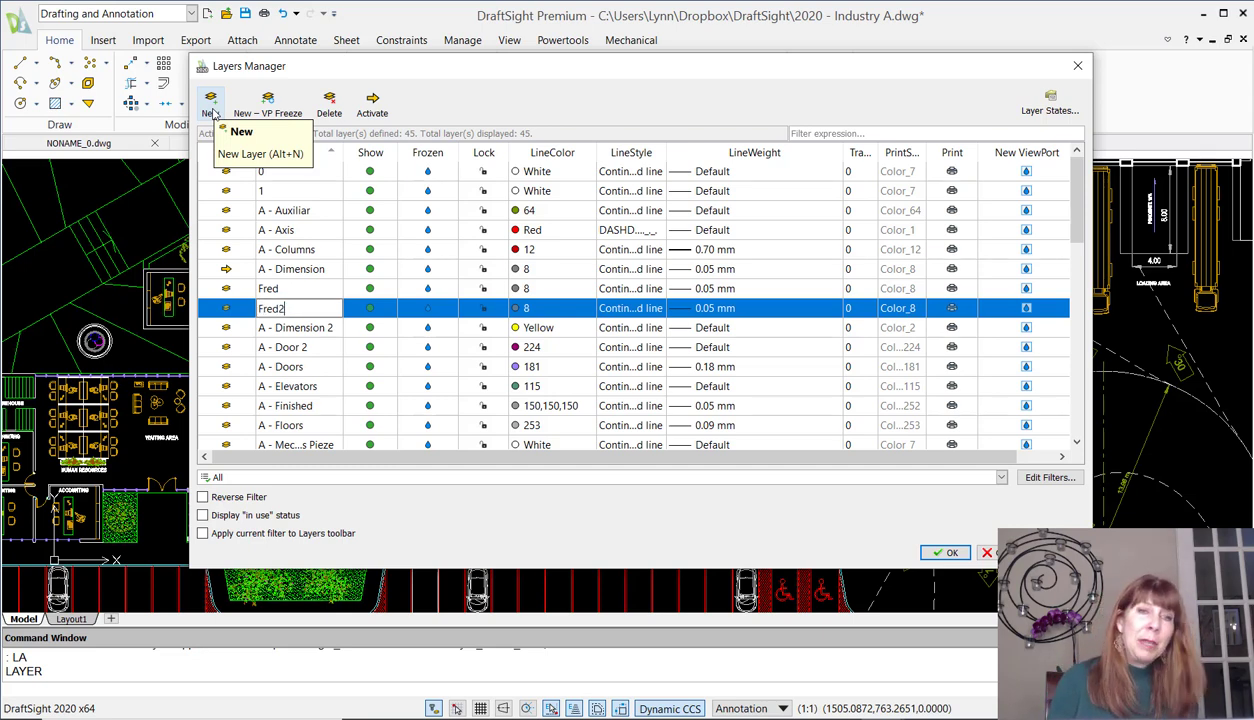
left_click(211, 104)
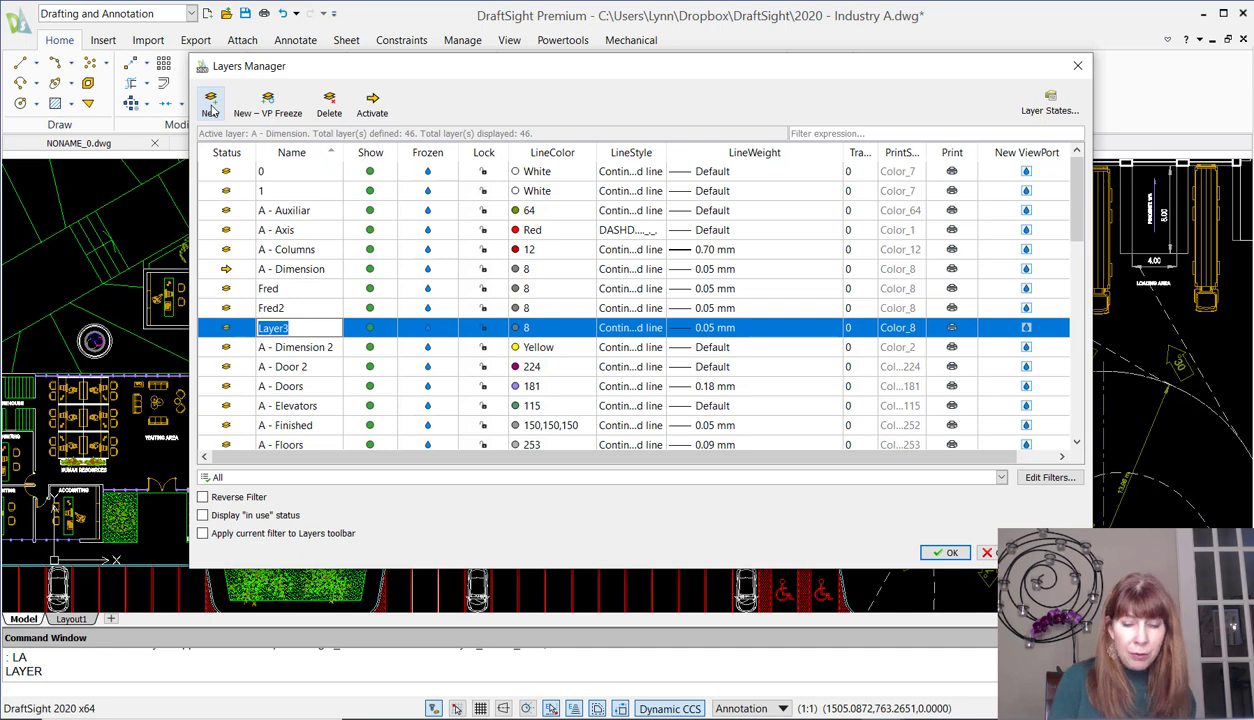
type("Fred3")
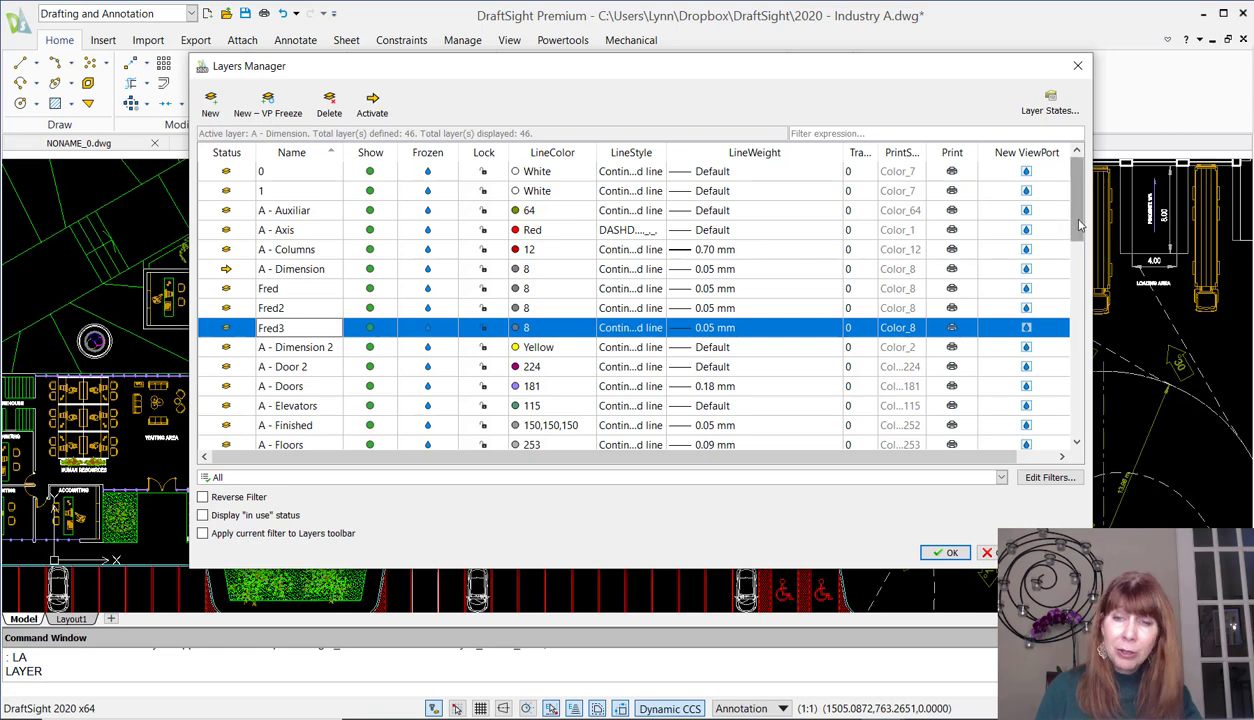
Review the layer filter definitions and turn on Display "in use" status.
left_click_drag(1077, 226, 1076, 420)
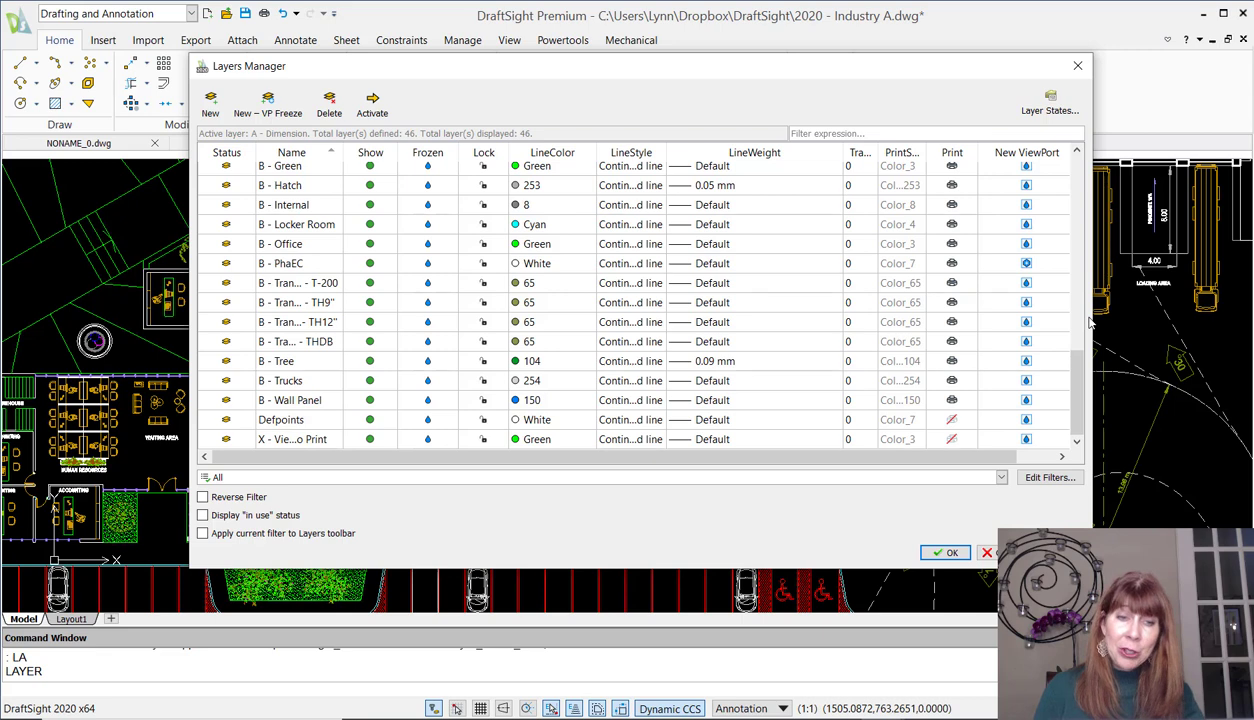
left_click(1035, 473)
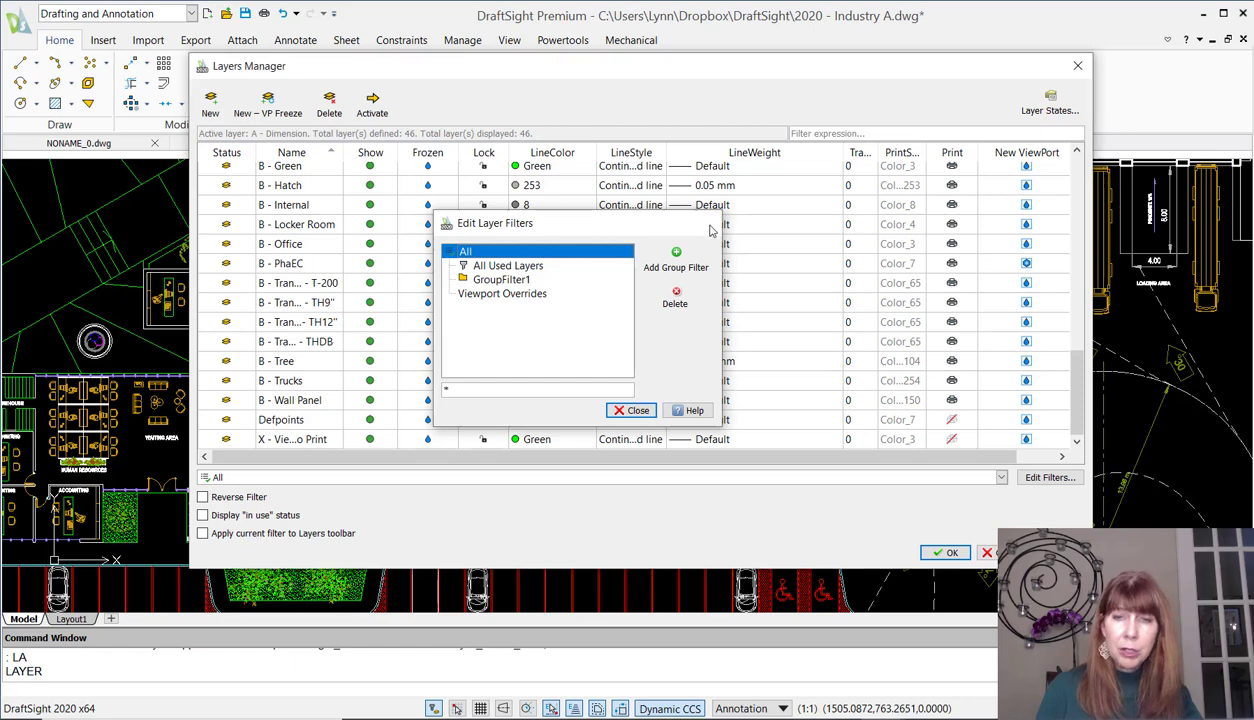
left_click(708, 225)
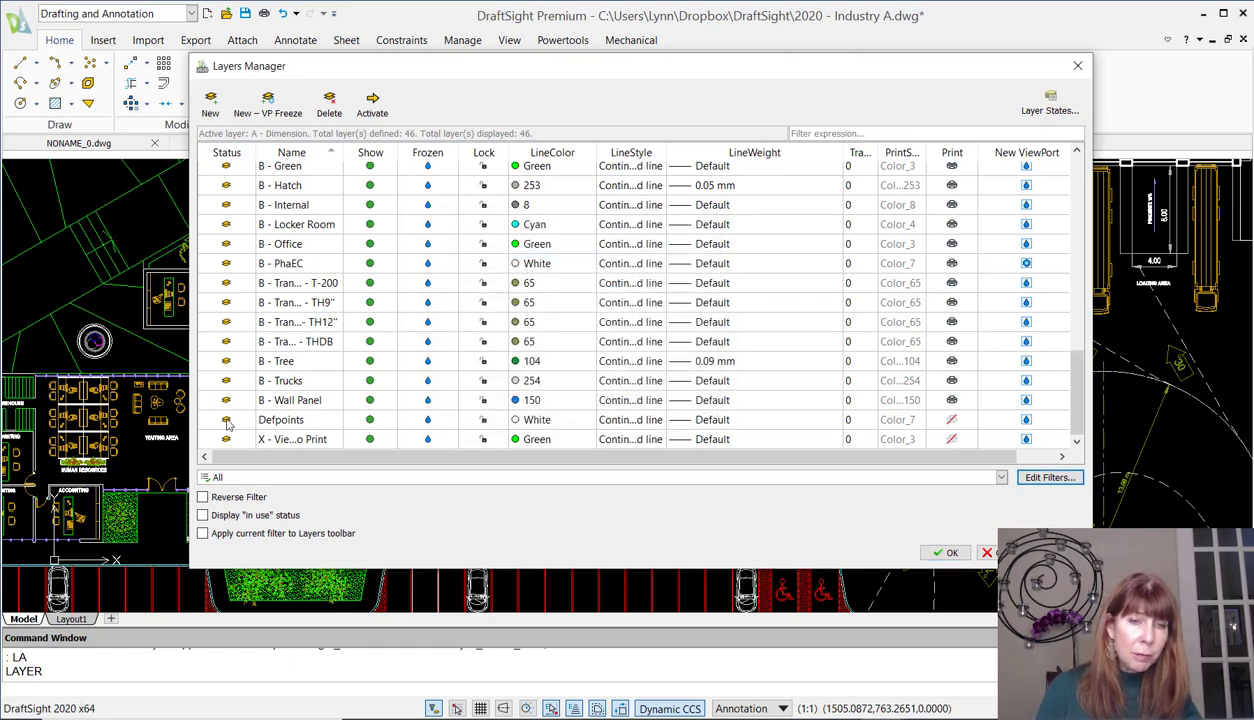
left_click(202, 516)
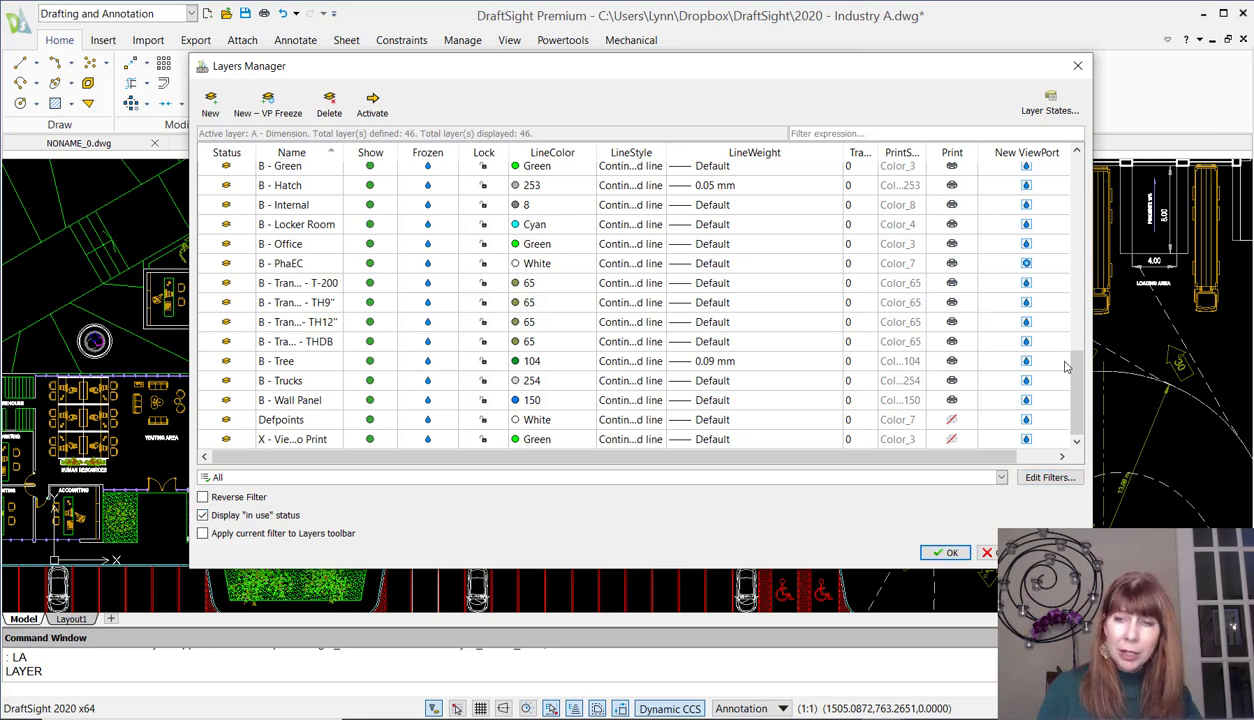
Select the new Fred3 layer in the layer list.
left_click_drag(1078, 371, 1050, 212)
left_click(1048, 211)
scroll(1048, 217, "up", 1)
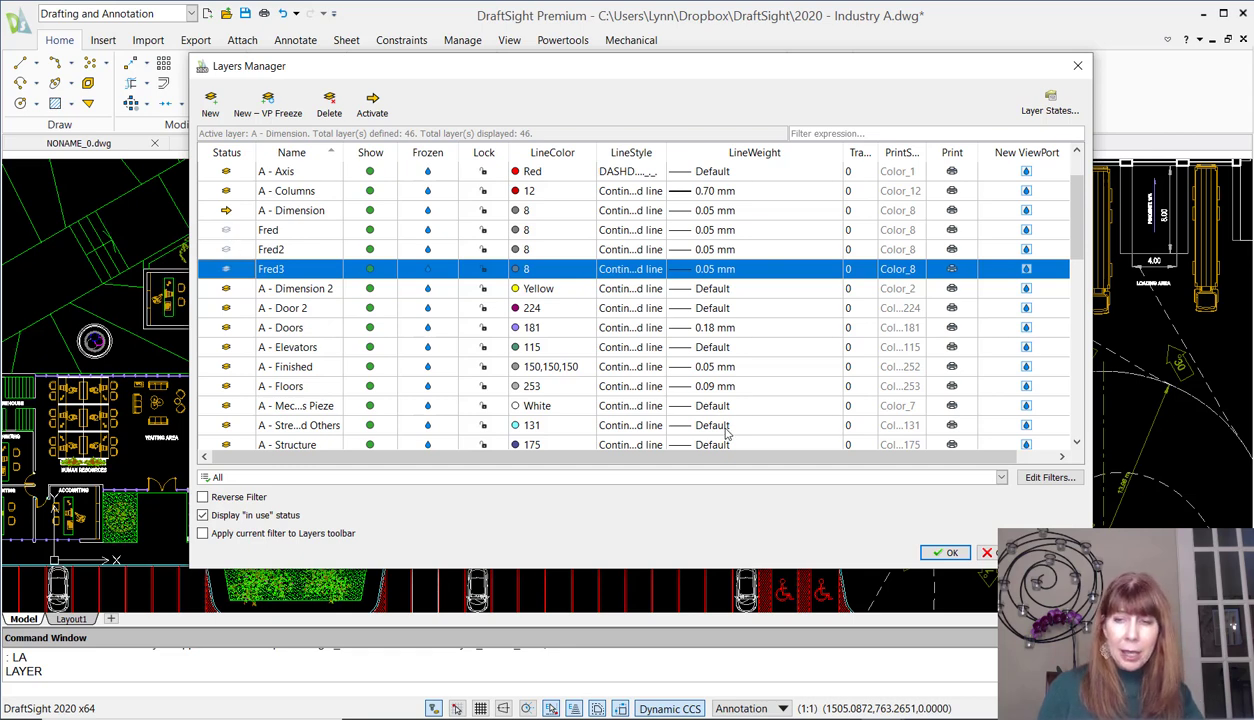
left_click(996, 477)
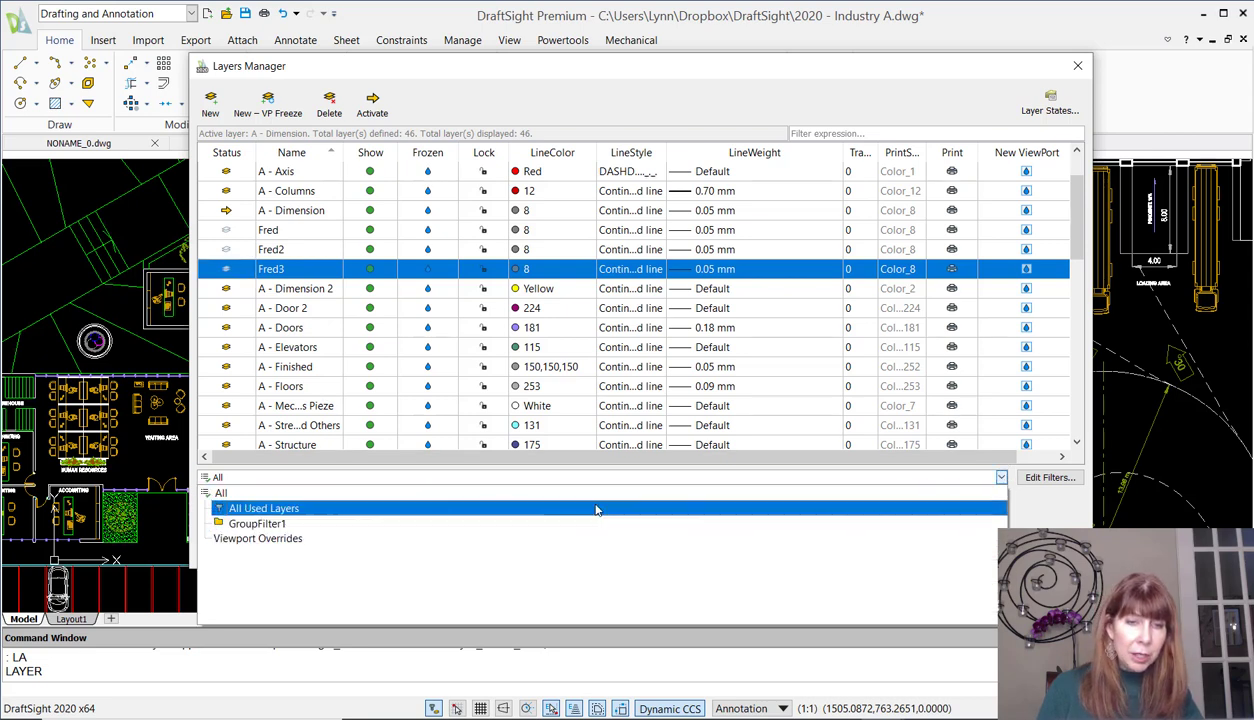
left_click(595, 509)
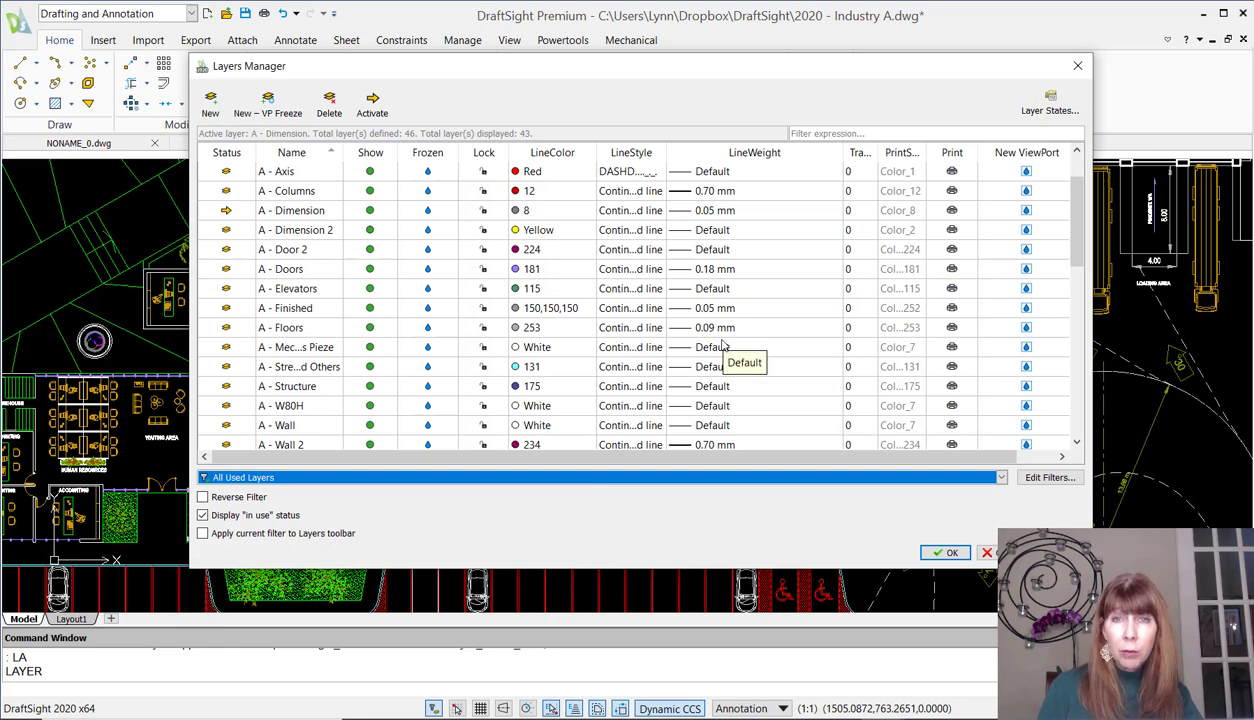
left_click(1001, 480)
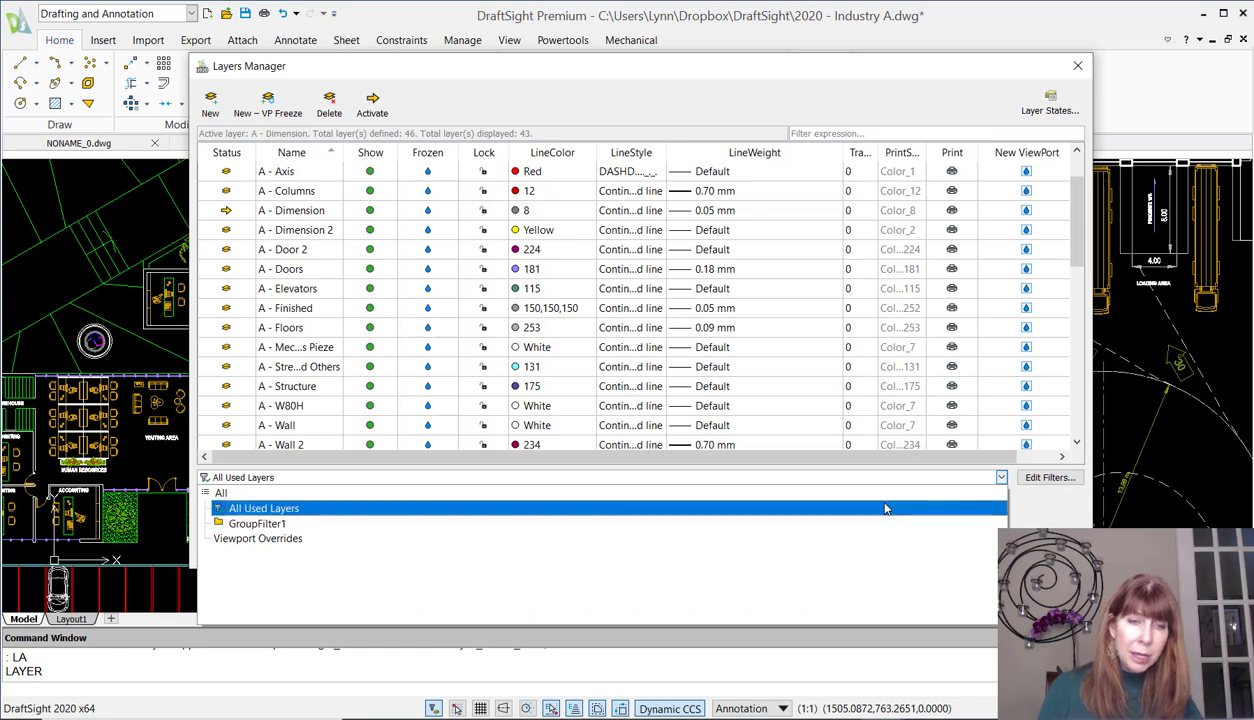
left_click(871, 492)
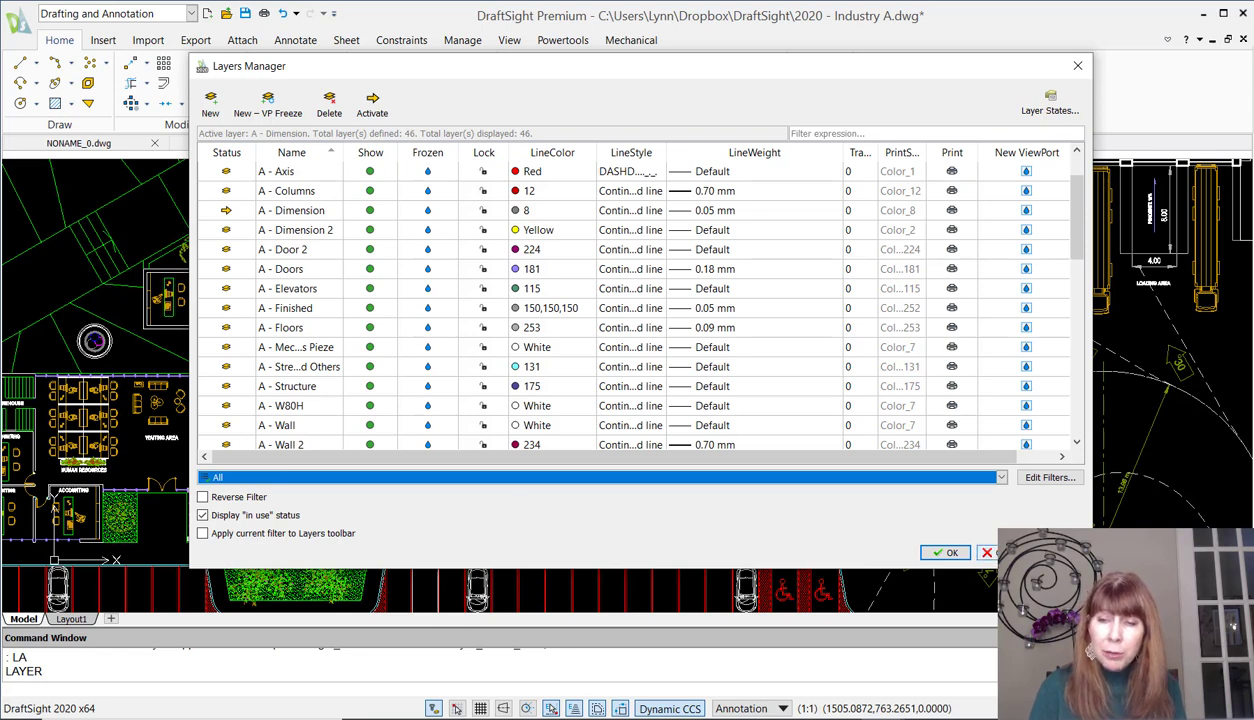
Apply the layer changes and confirm Fred, Fred2 and Fred3 appear in the ribbon layer dropdown.
left_click(942, 553)
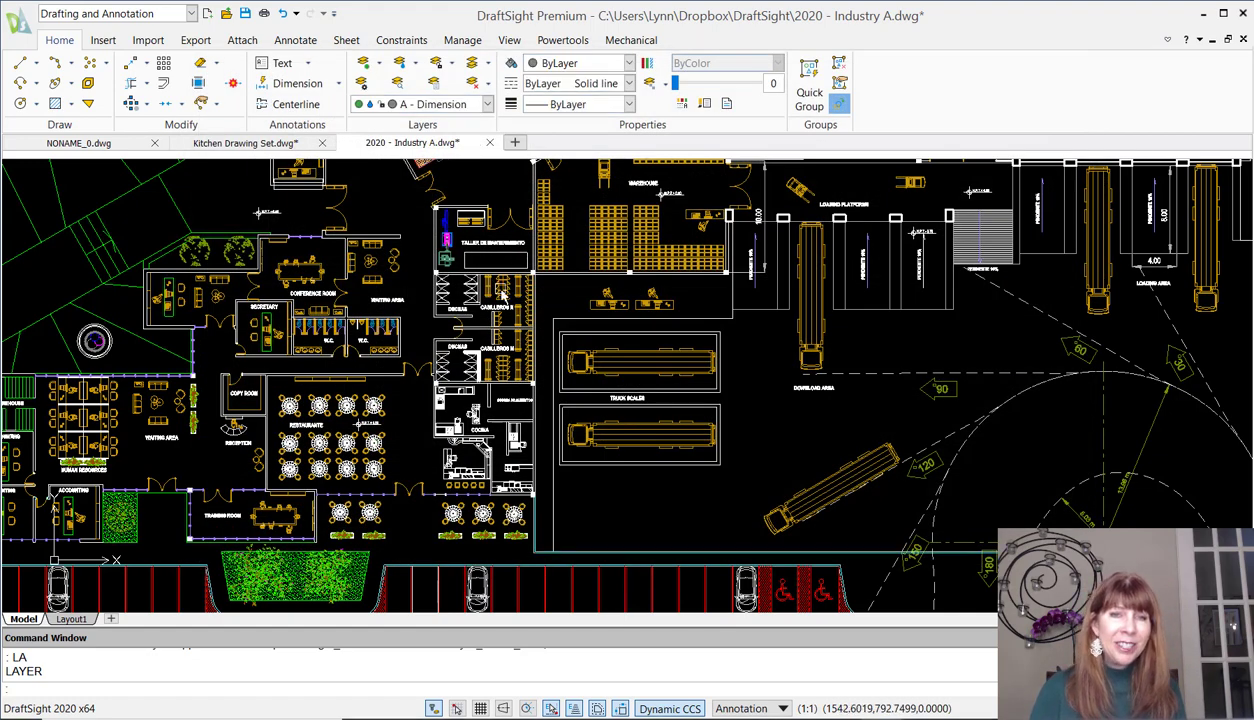
left_click(482, 104)
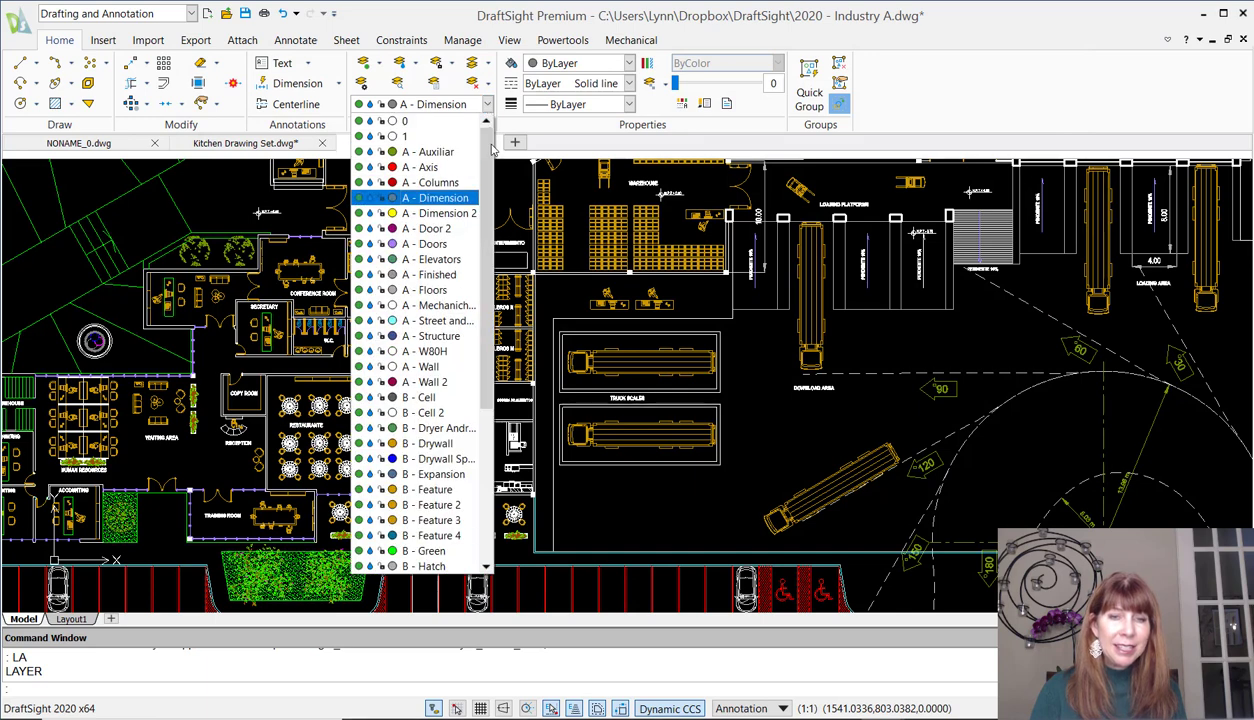
left_click_drag(490, 185, 489, 325)
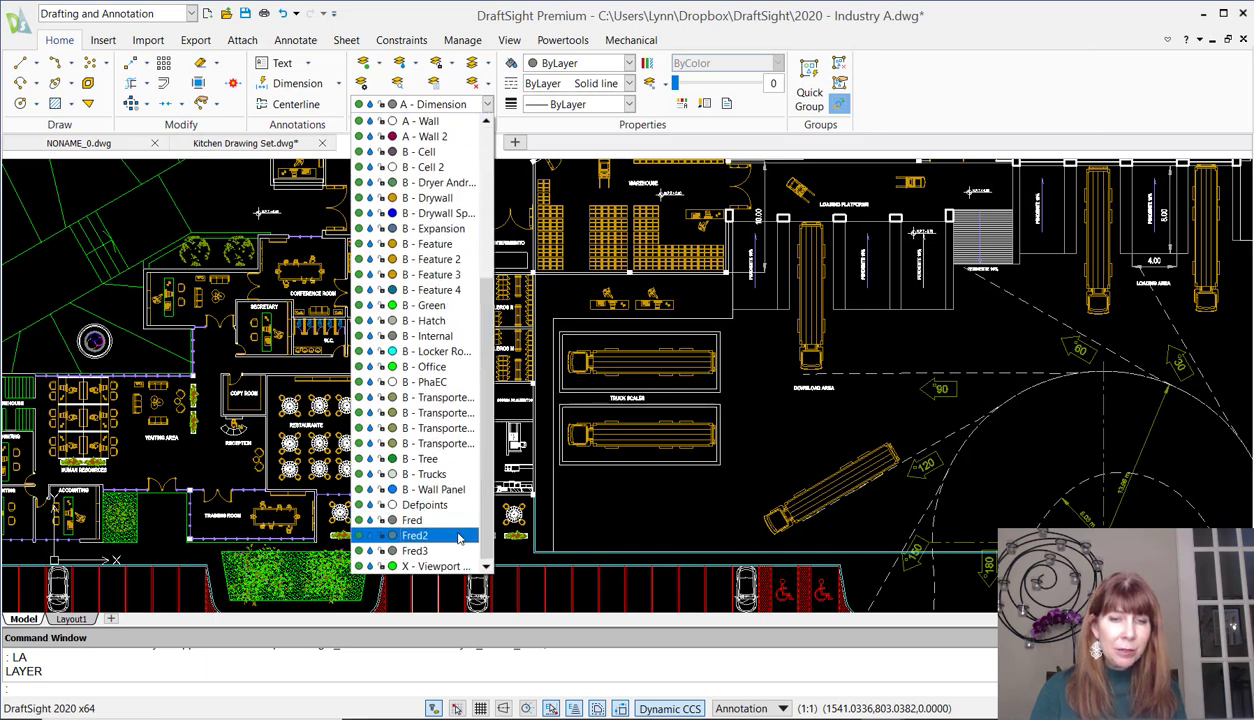
left_click_drag(489, 490, 486, 263)
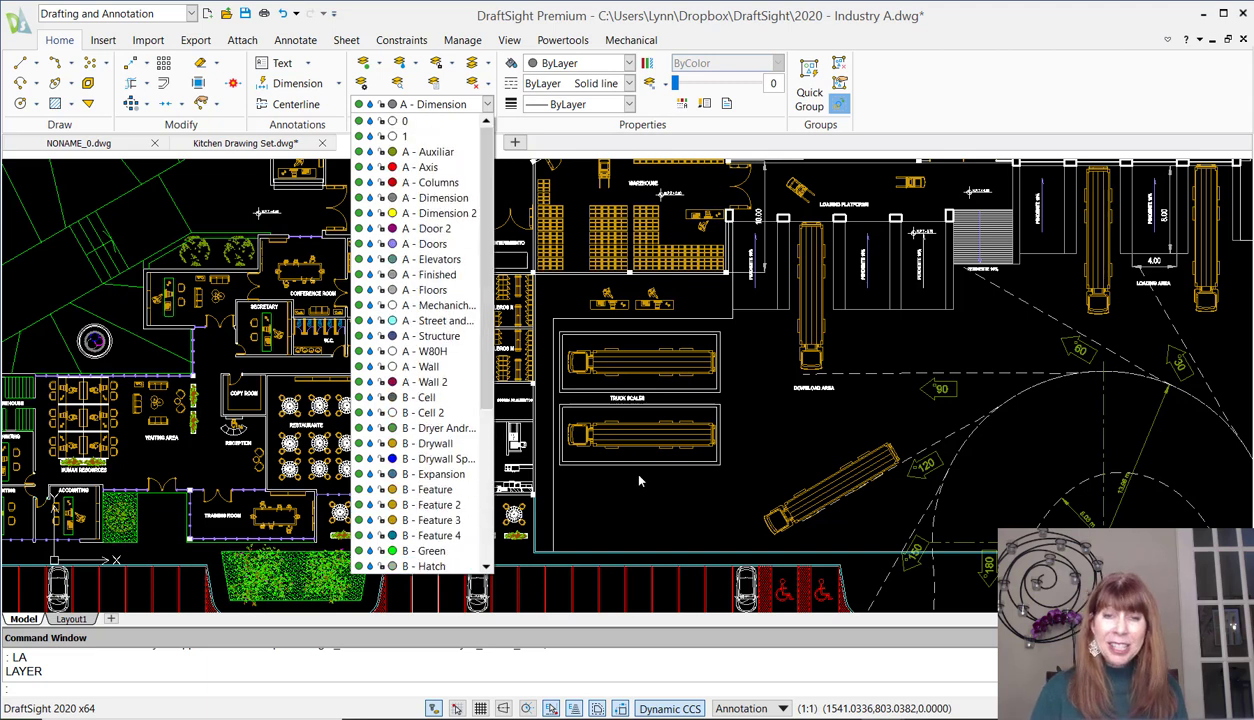
left_click(484, 178)
left_click(483, 175)
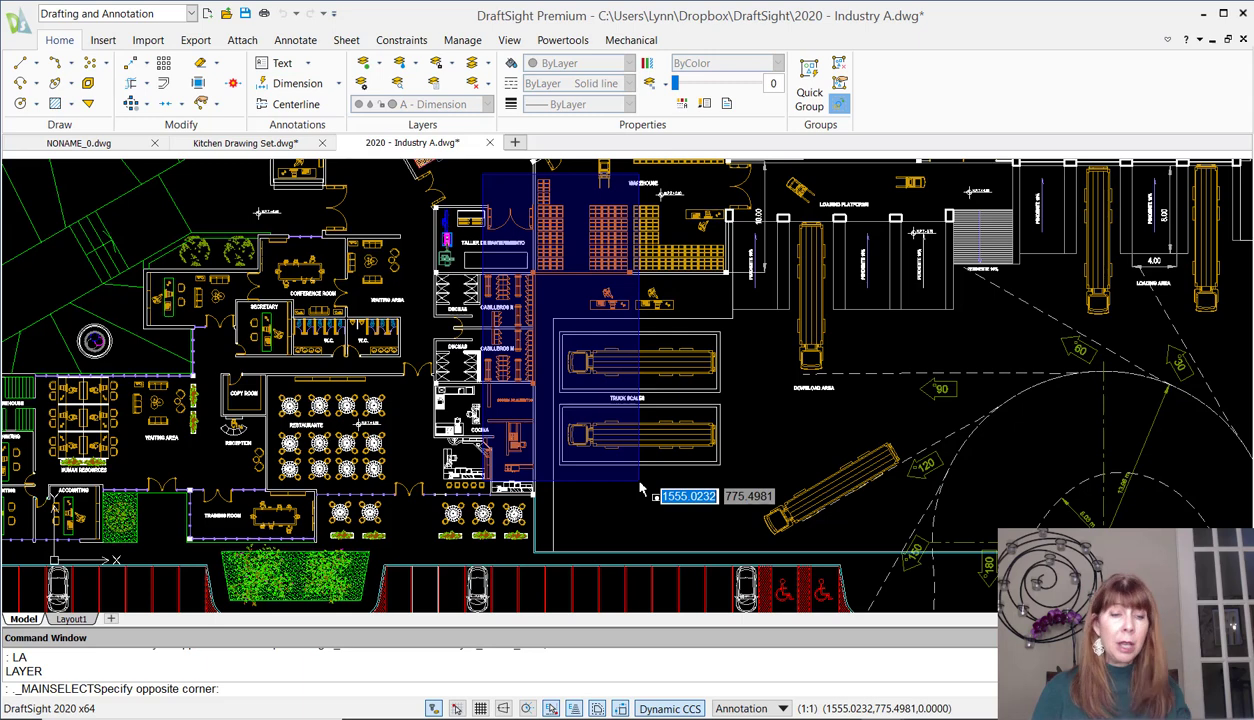
key("Escape")
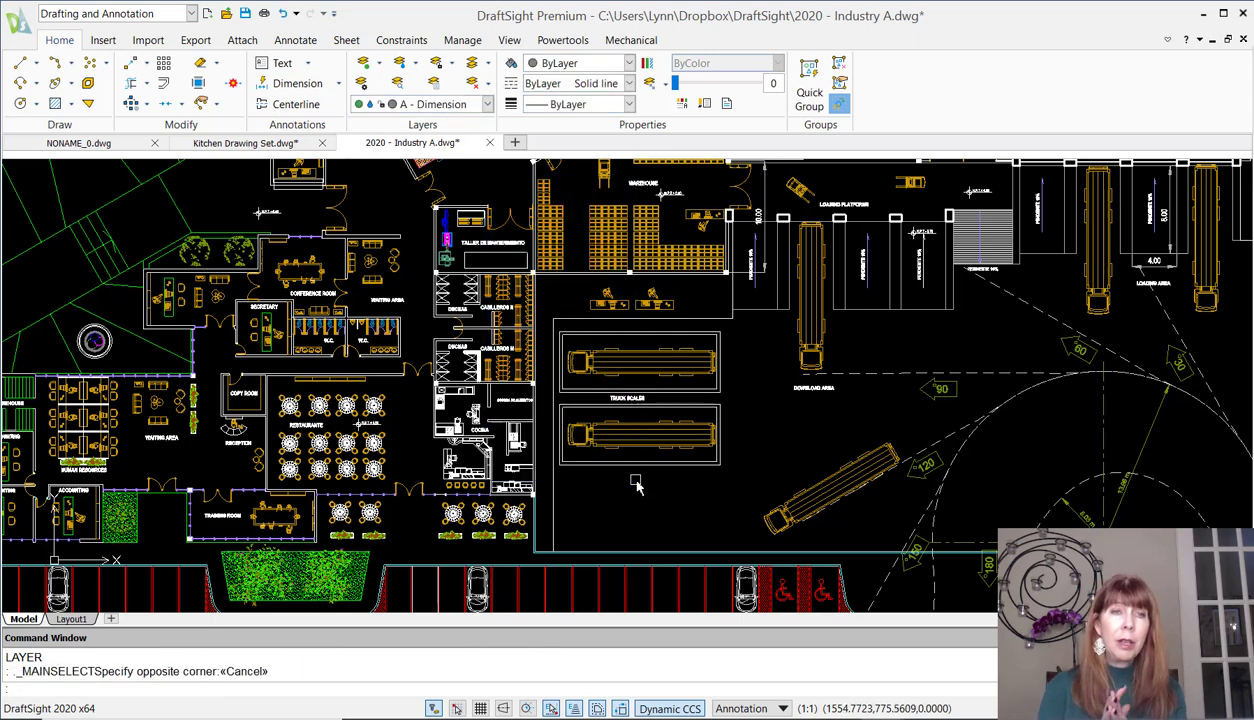